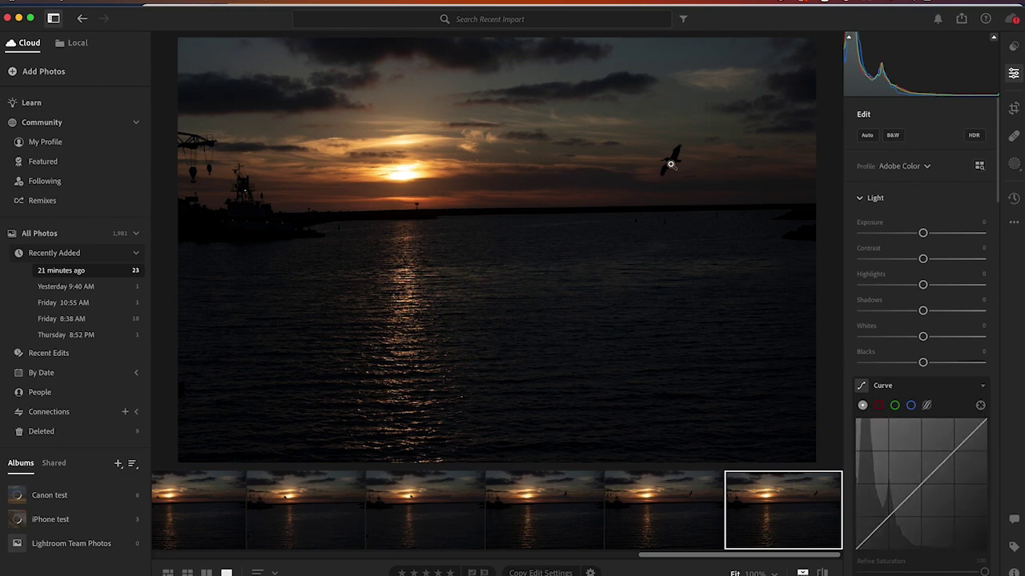
- Apply Auto tone to the sunset shot with the bird
{"action": "left_click", "coordinate": [645, 523]}
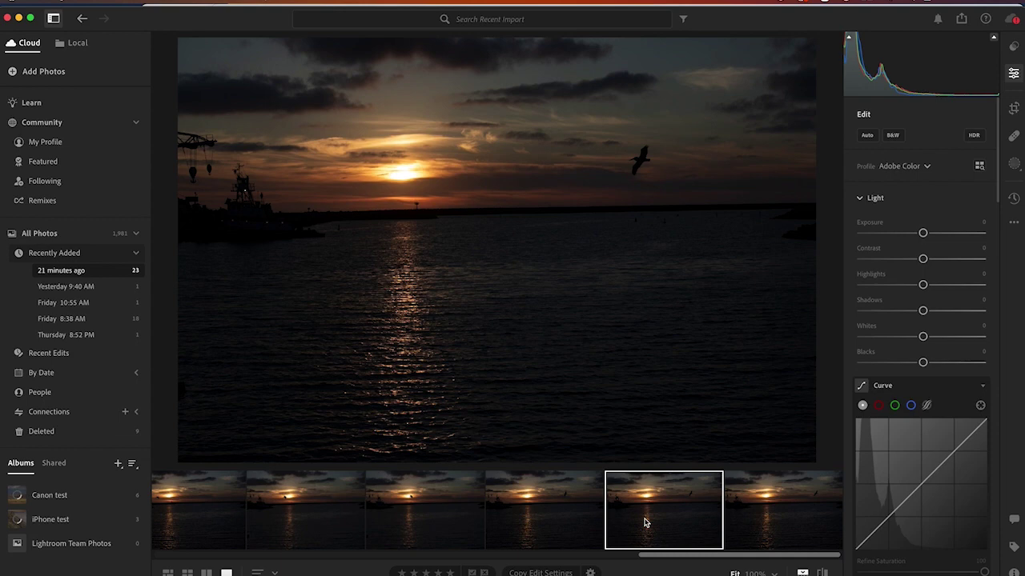
{"action": "key", "text": "Left"}
{"action": "key", "text": "Left"}
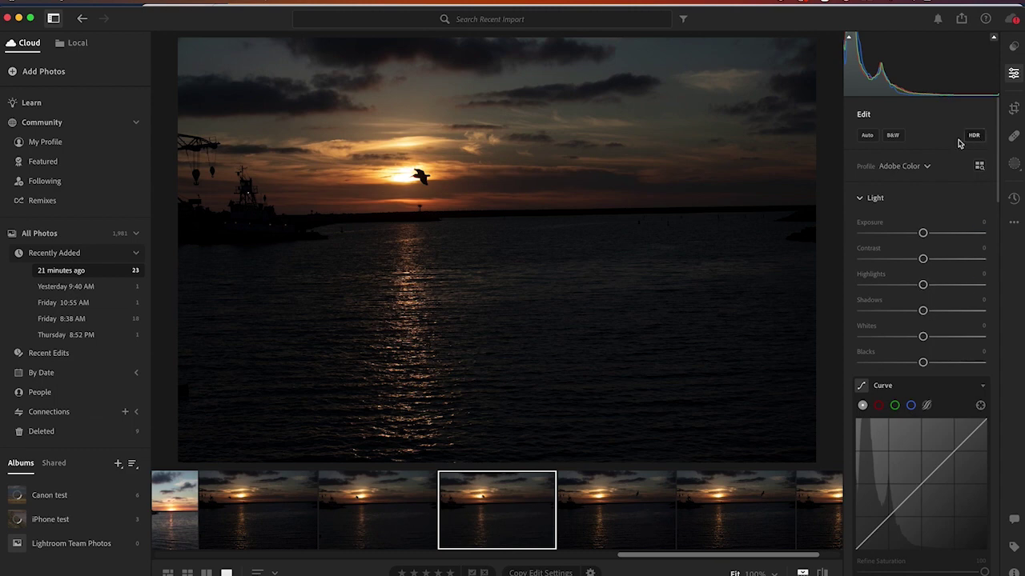
{"action": "left_click", "coordinate": [868, 137]}
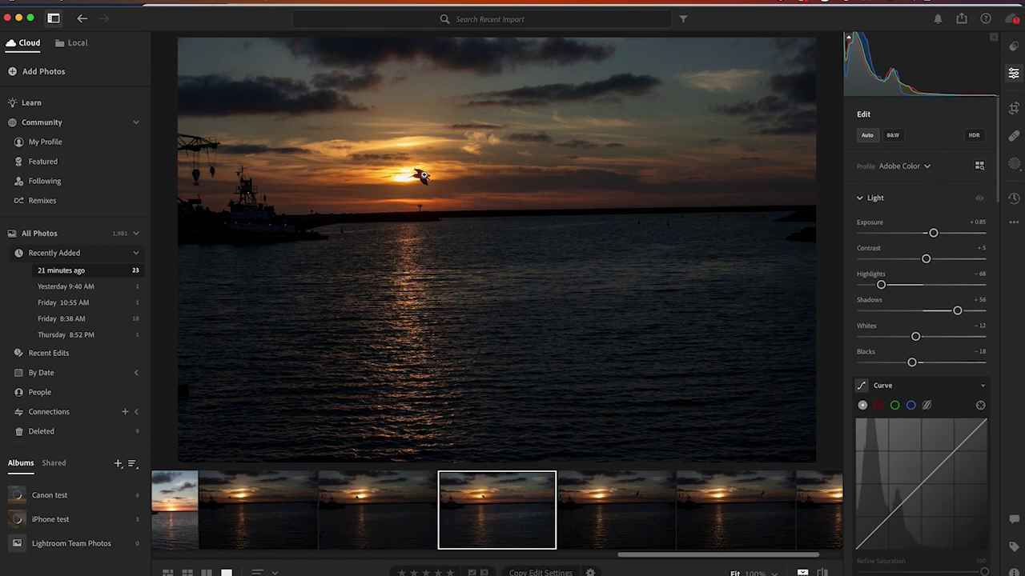
- Zoom to 100% on the bird near the sun, show the Info panel, then fit the photo
{"action": "left_click", "coordinate": [420, 174]}
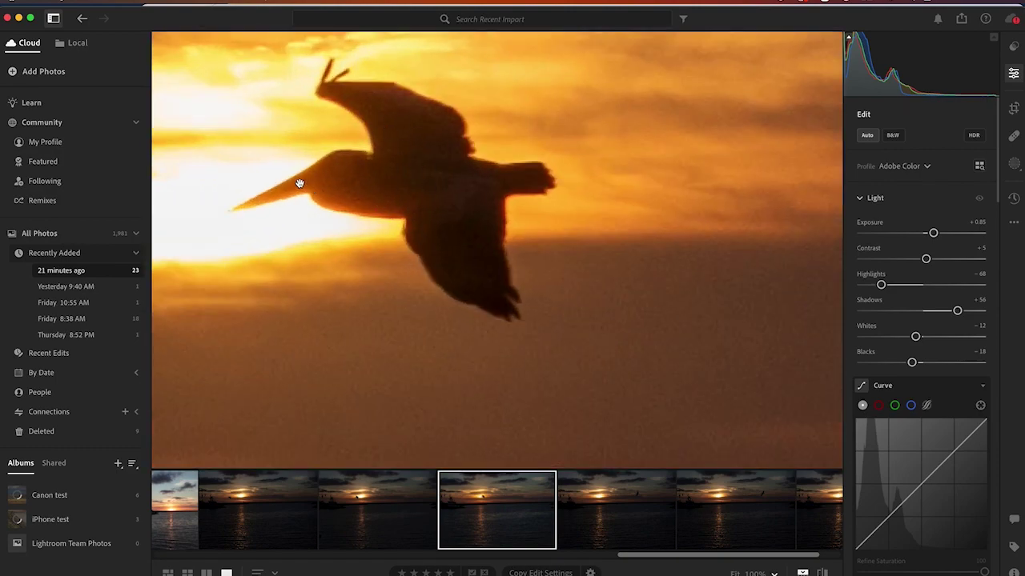
{"action": "left_click", "coordinate": [1013, 563]}
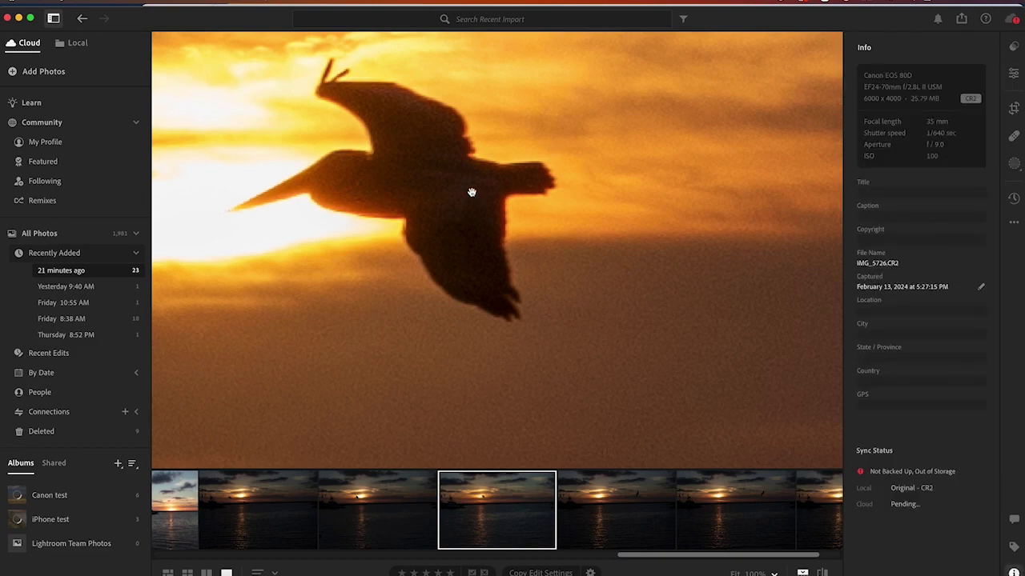
{"action": "left_click", "coordinate": [416, 188]}
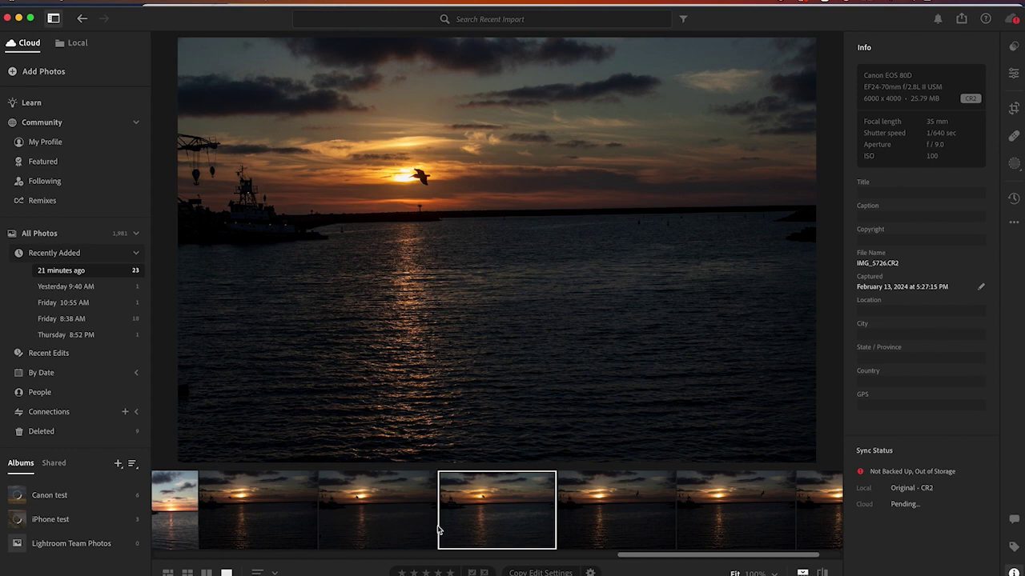
- Go back to earlier frame IMG_5728.CR2 (Canon EOS 80D, 35 mm, 1/640 sec, f/9.0, ISO 100)
{"action": "left_click", "coordinate": [373, 517]}
{"action": "left_click", "coordinate": [281, 514]}
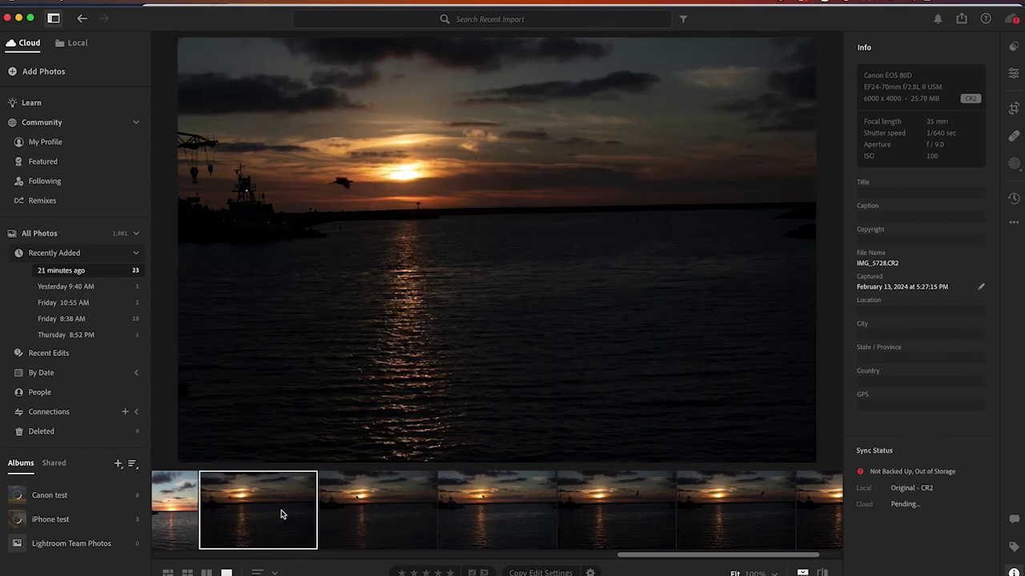
{"action": "scroll", "coordinate": [280, 514], "scroll_direction": "left", "scroll_amount": 5}
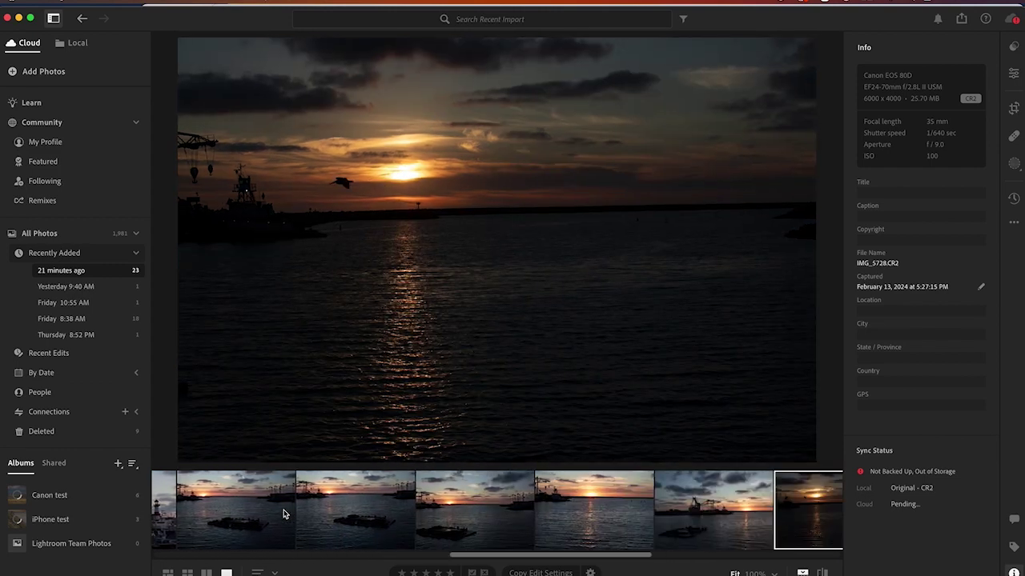
- Apply Auto tone to the crane sunset photo
{"action": "left_click", "coordinate": [541, 516]}
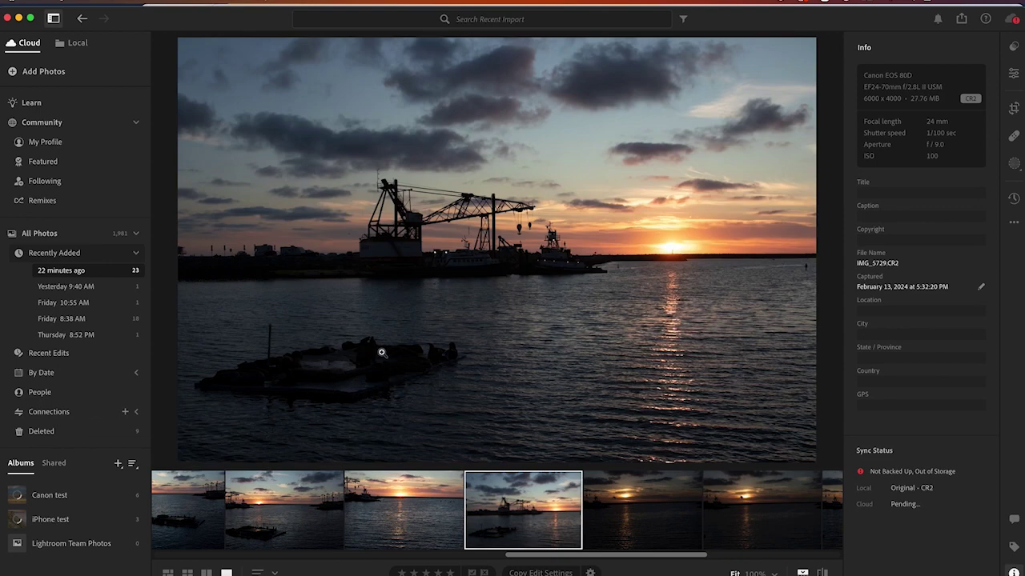
{"action": "left_click", "coordinate": [1015, 74]}
{"action": "left_click", "coordinate": [866, 136]}
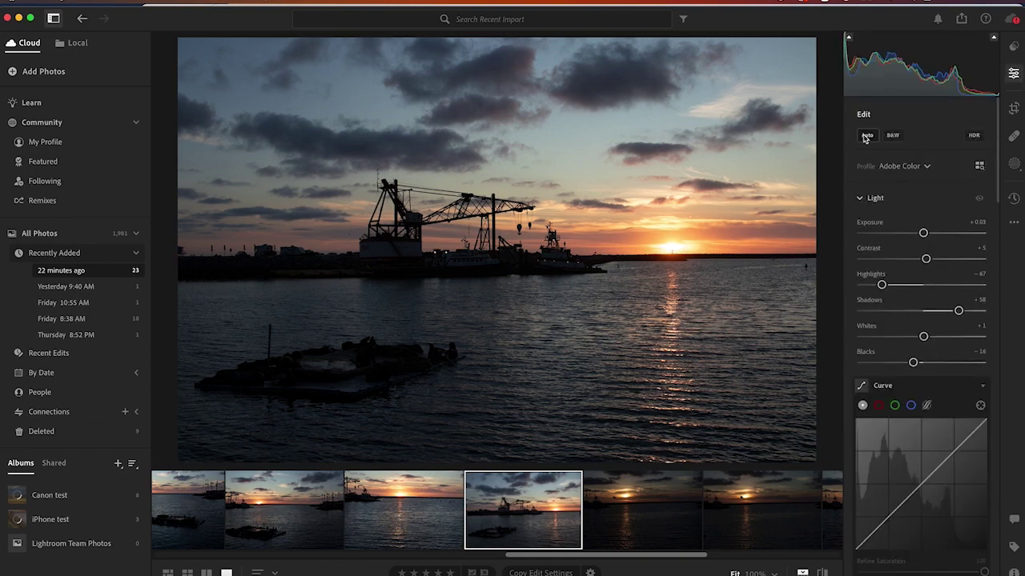
- Apply Auto tone to the pier-and-palms sunset (Exposure +0.29, Shadows +58), then step back two frames
{"action": "left_click", "coordinate": [408, 537]}
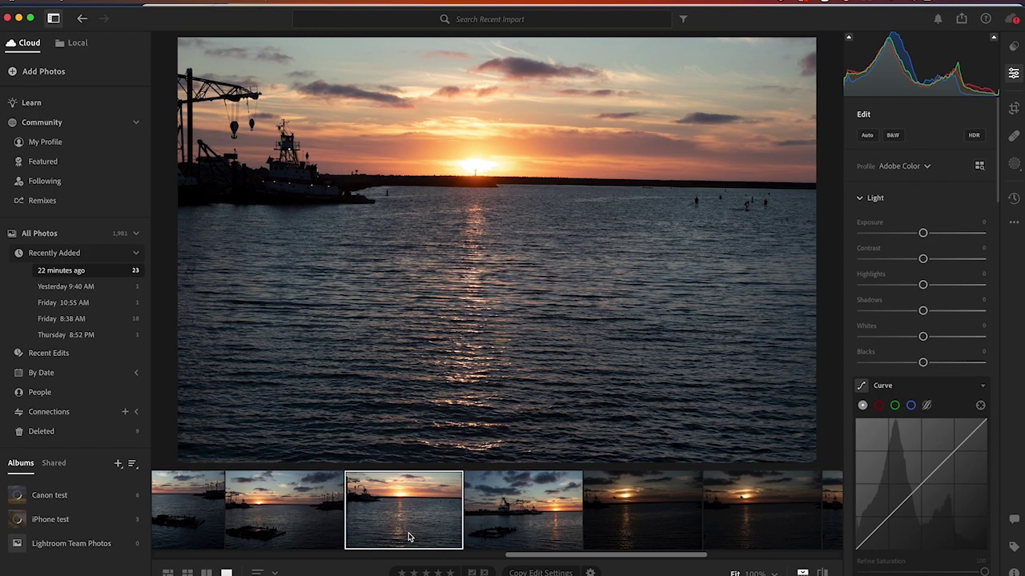
{"action": "key", "text": "Right"}
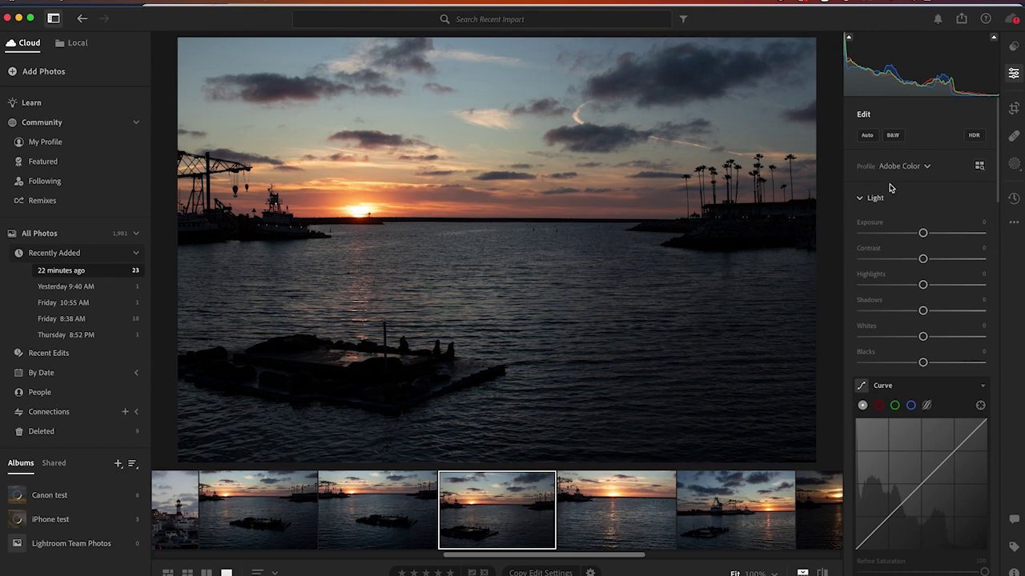
{"action": "left_click", "coordinate": [869, 136]}
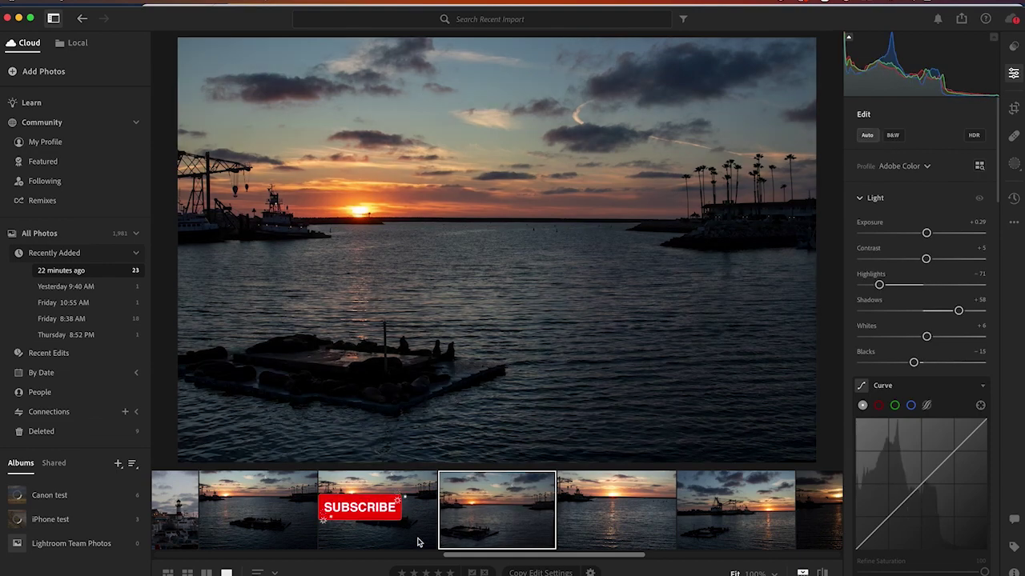
{"action": "key", "text": "Left"}
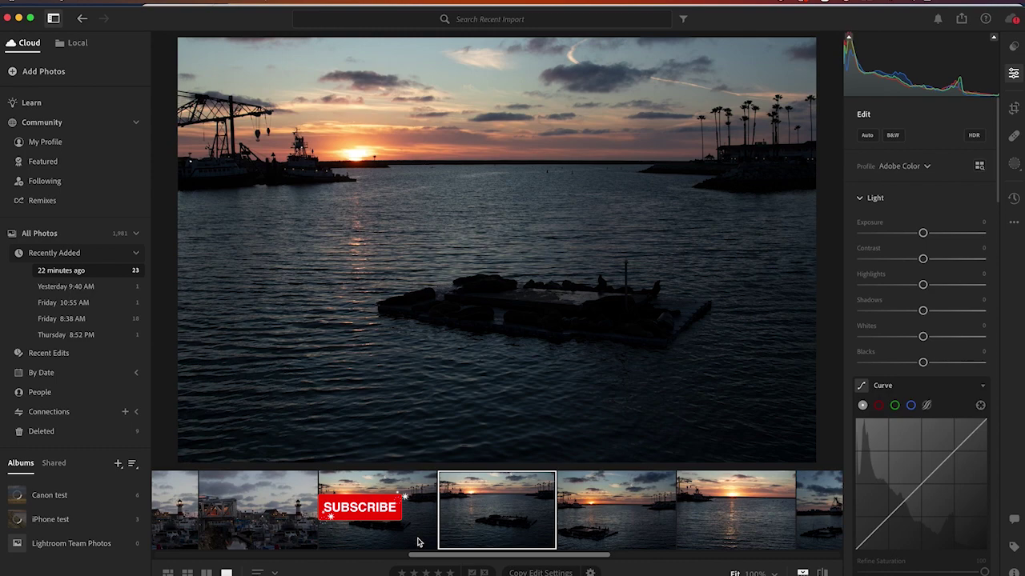
{"action": "key", "text": "Left"}
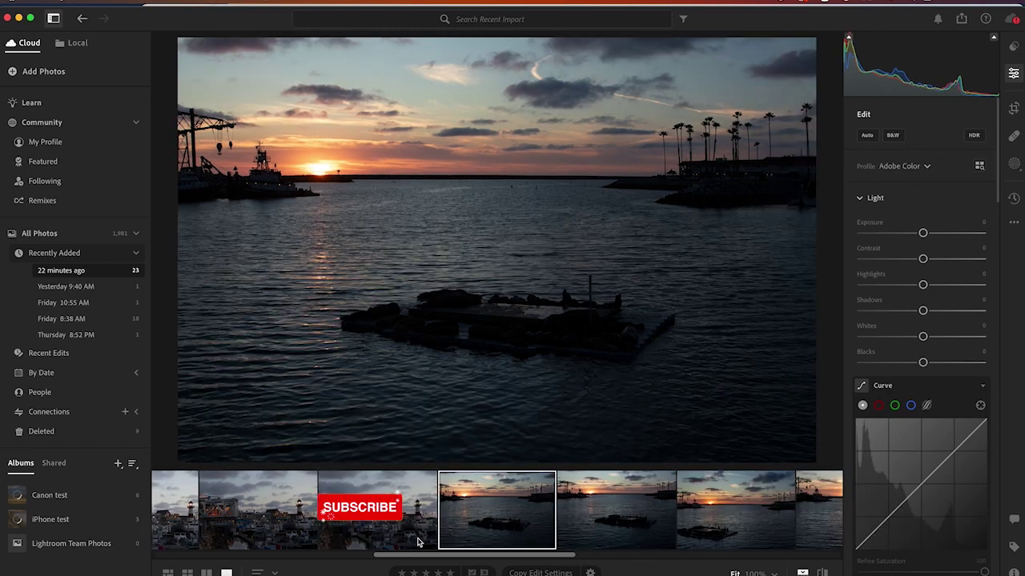
- Move to the harbor dock photos, from the lit-lighthouse frame to the next dock shot
{"action": "key", "text": "Left"}
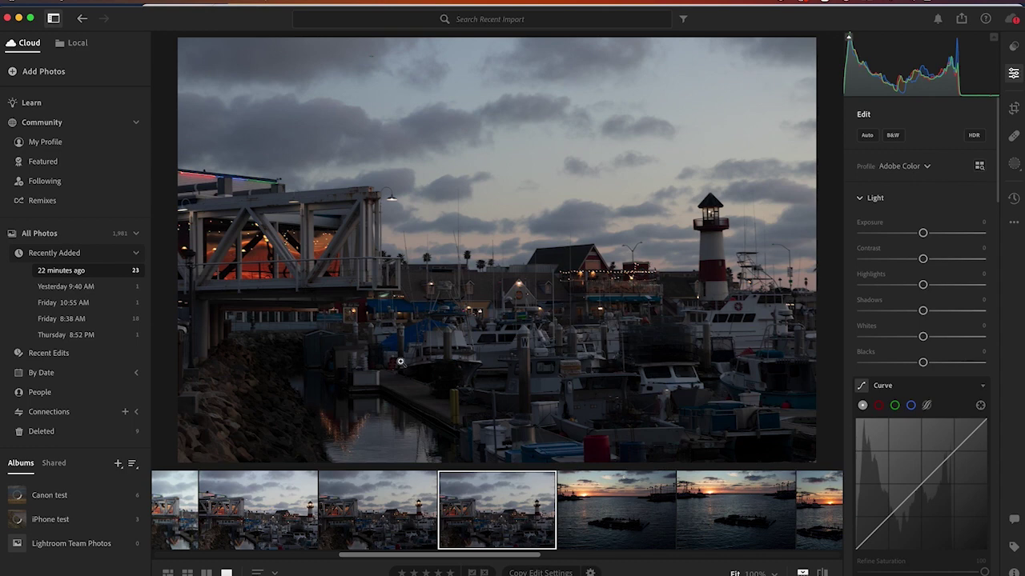
{"action": "left_click", "coordinate": [366, 526]}
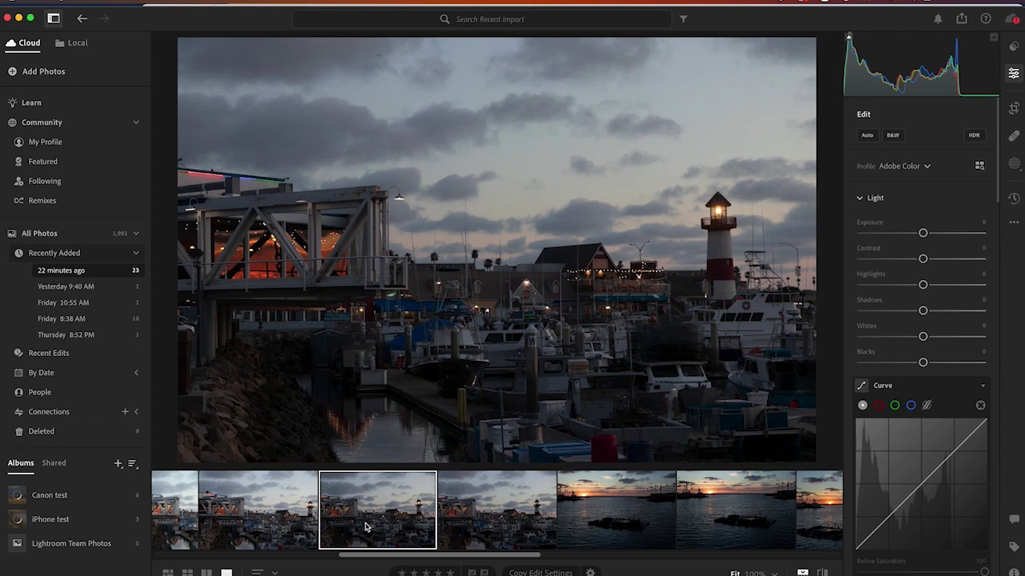
{"action": "key", "text": "Right"}
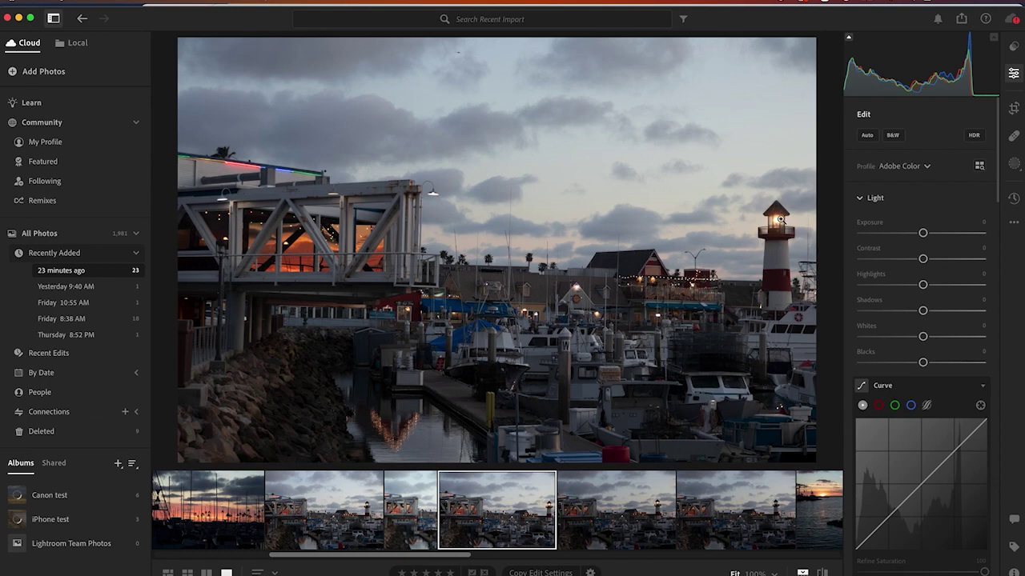
- Zoom to 100% on the lighthouse lantern room, then fit the photo again
{"action": "left_click", "coordinate": [778, 227]}
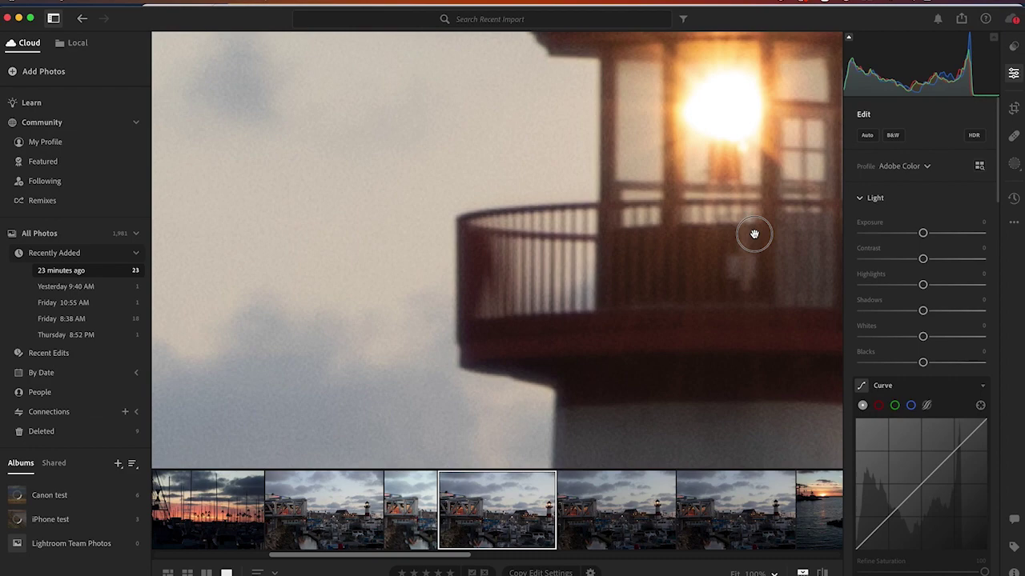
{"action": "left_click_drag", "start_coordinate": [754, 231], "coordinate": [567, 306]}
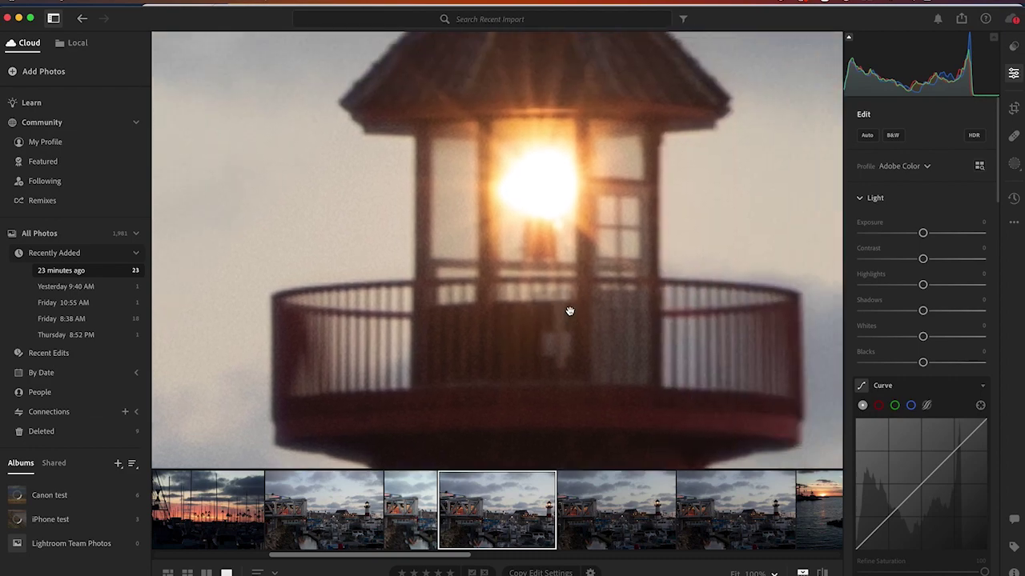
{"action": "left_click", "coordinate": [597, 95]}
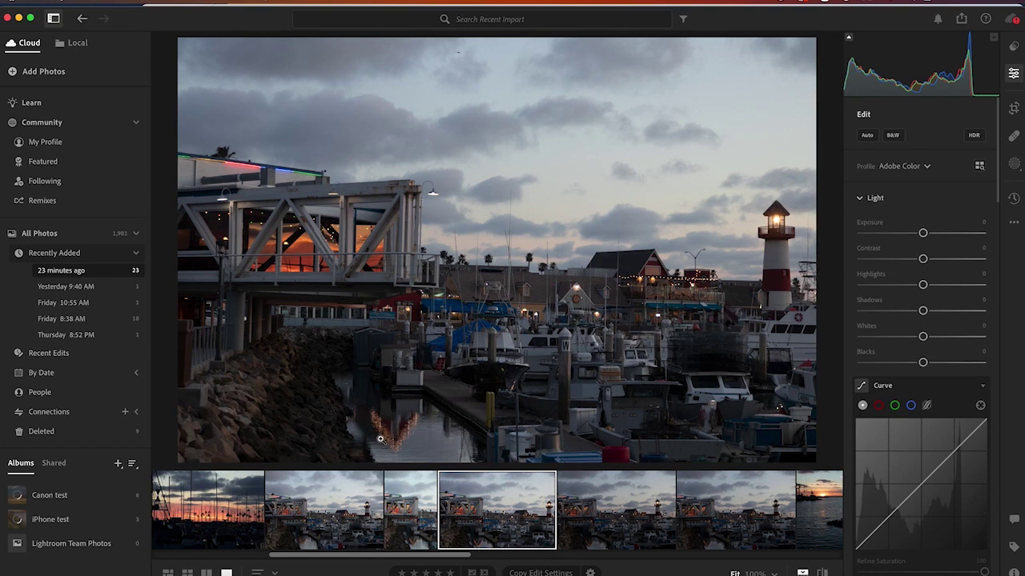
- Try Auto on the dock shot, undo it, and open the vertical pier photo
{"action": "left_click", "coordinate": [867, 136]}
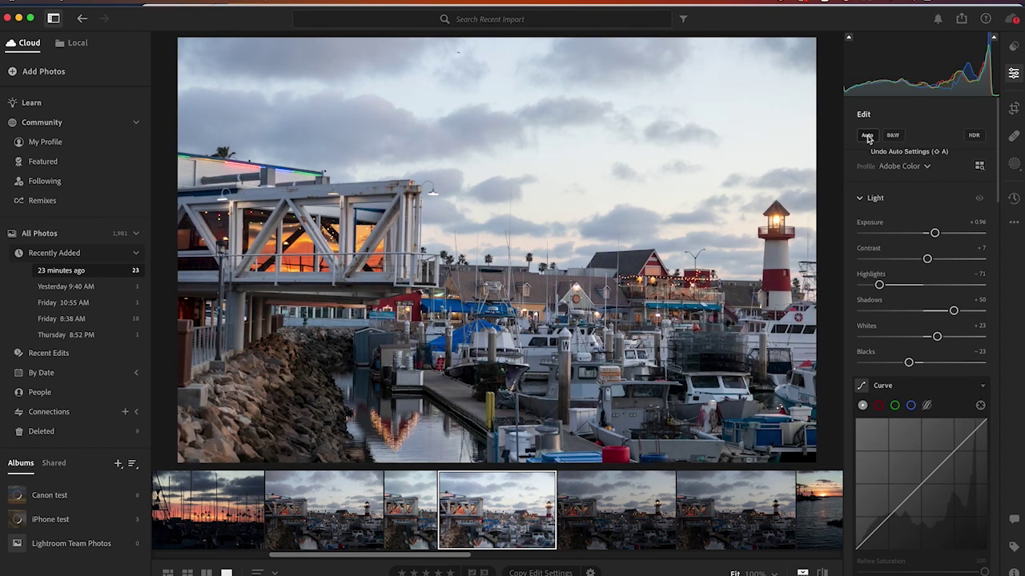
{"action": "left_click", "coordinate": [866, 137]}
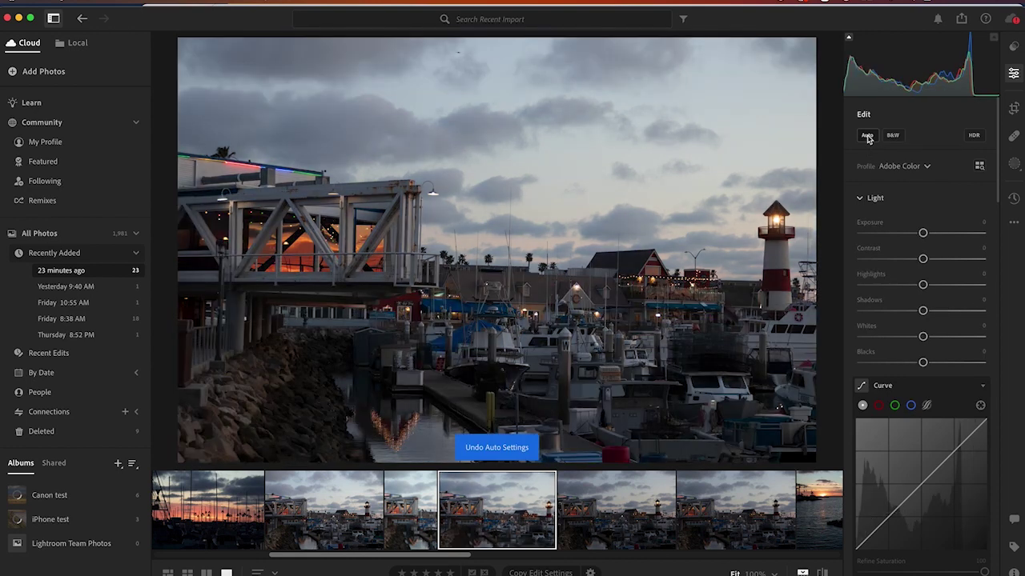
{"action": "left_click", "coordinate": [413, 527]}
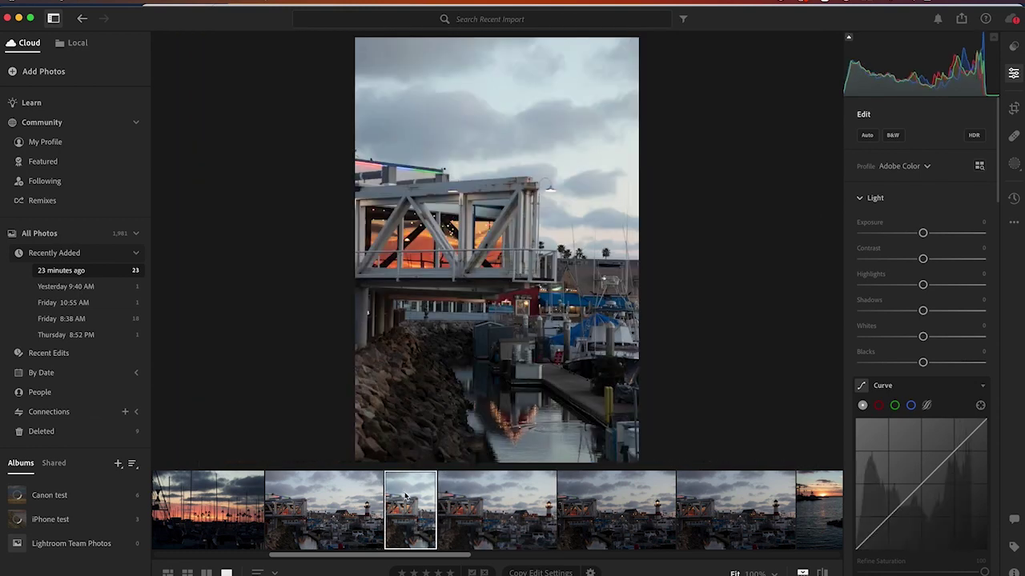
- Open IMG_5739.CR2, the masts-and-palms sunset, and show its info: 70 mm, 1/500 sec, f/2.8, ISO 250
{"action": "left_click", "coordinate": [324, 521]}
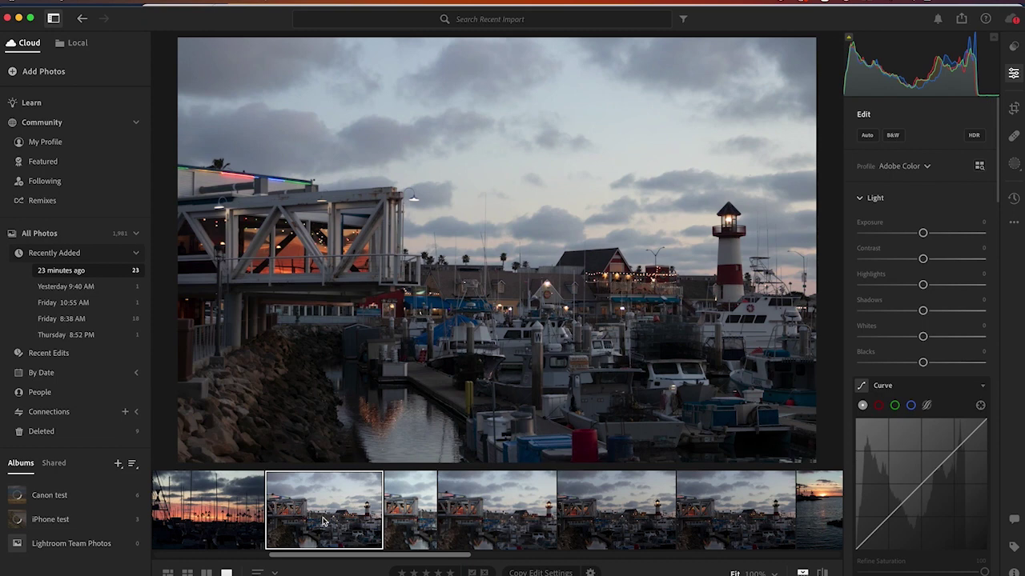
{"action": "scroll", "coordinate": [323, 521], "scroll_direction": "left", "scroll_amount": 5}
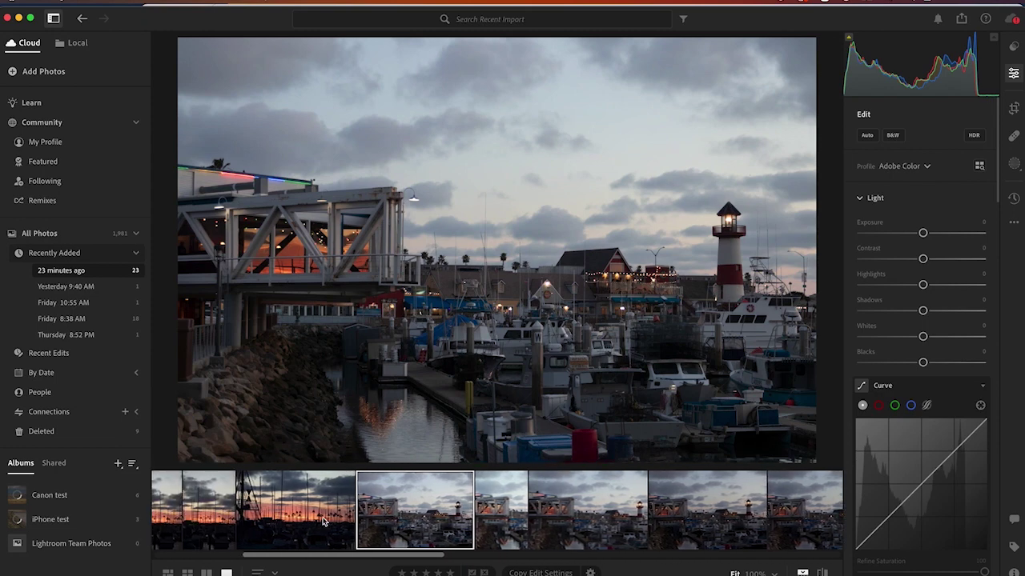
{"action": "left_click", "coordinate": [404, 521]}
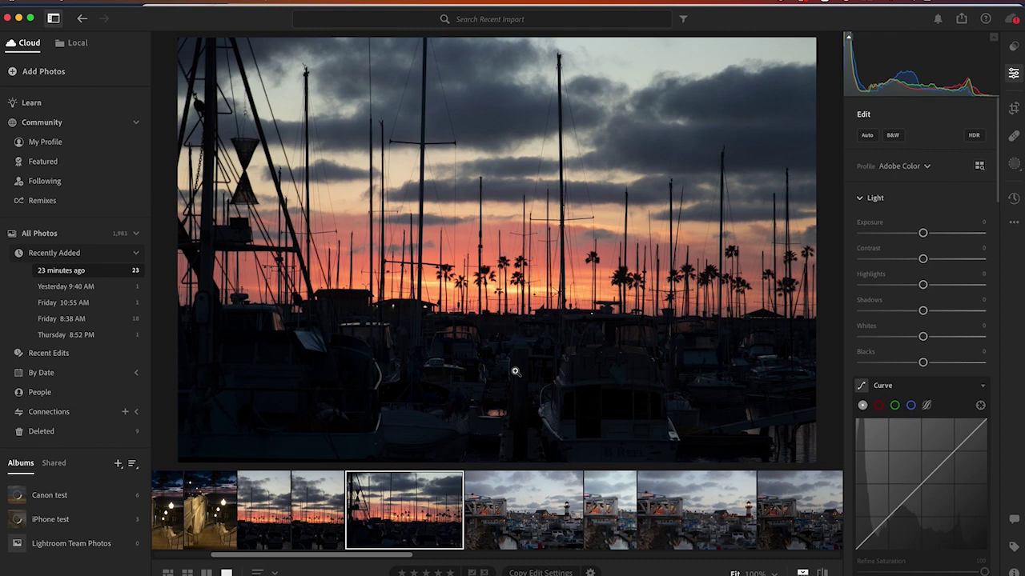
{"action": "left_click", "coordinate": [1014, 570]}
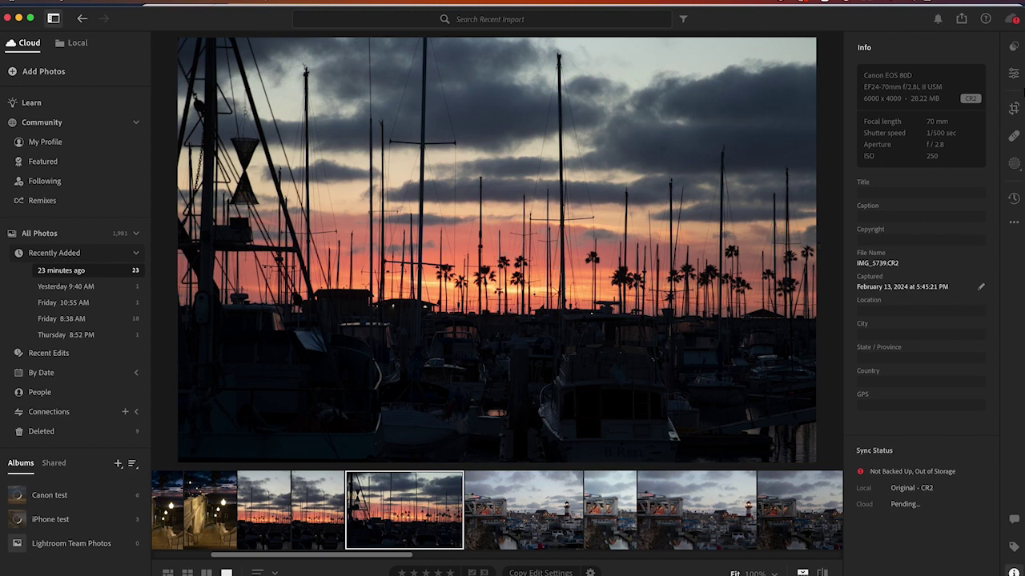
- Apply Auto (Exposure +0.53, Shadows +48) and sample a spot for a Custom white balance at Temp 9,300
{"action": "left_click", "coordinate": [1013, 73]}
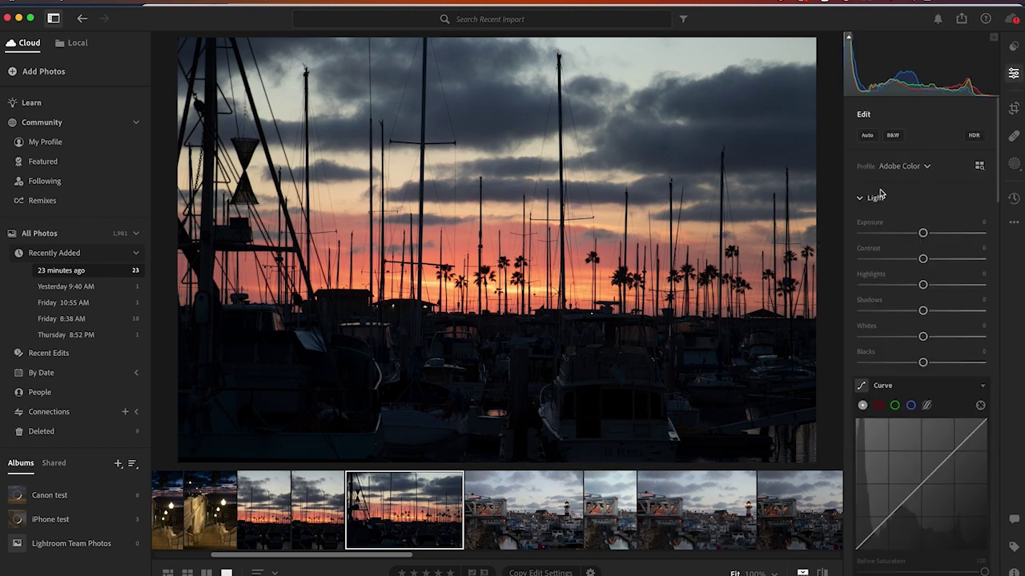
{"action": "left_click", "coordinate": [866, 137]}
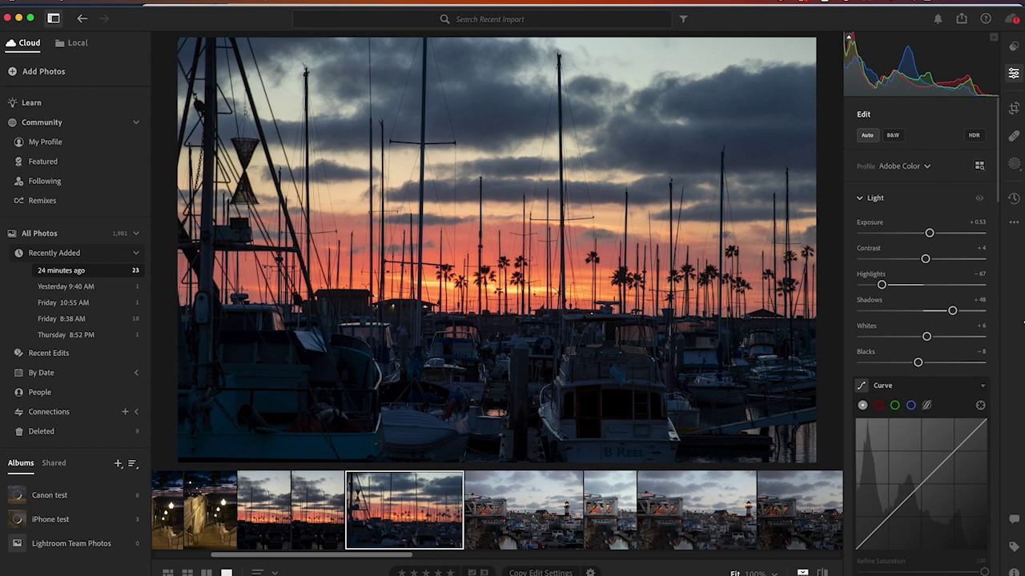
{"action": "scroll", "coordinate": [961, 320], "scroll_direction": "down", "scroll_amount": 5}
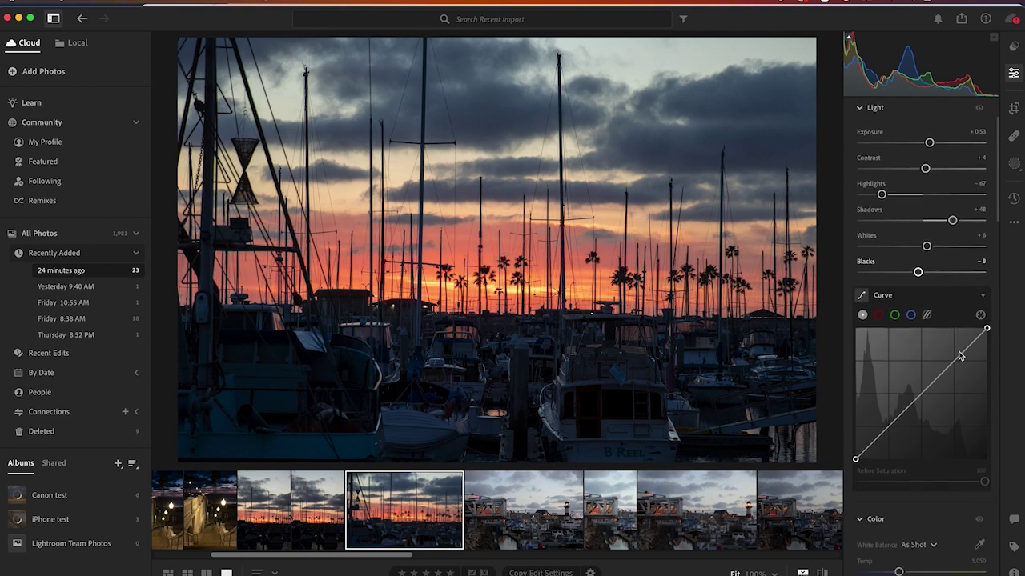
{"action": "left_click", "coordinate": [978, 394]}
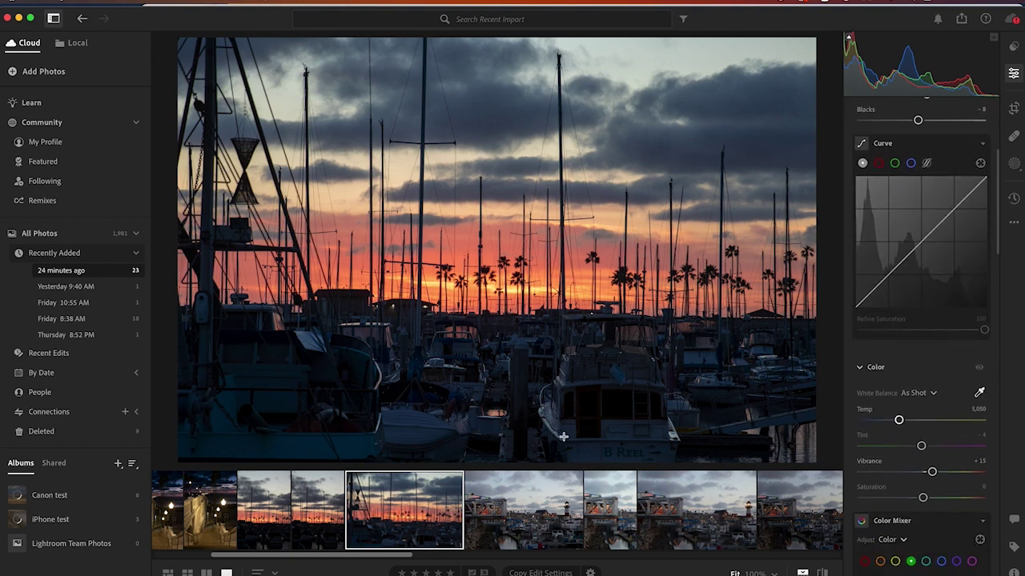
{"action": "left_click", "coordinate": [587, 452]}
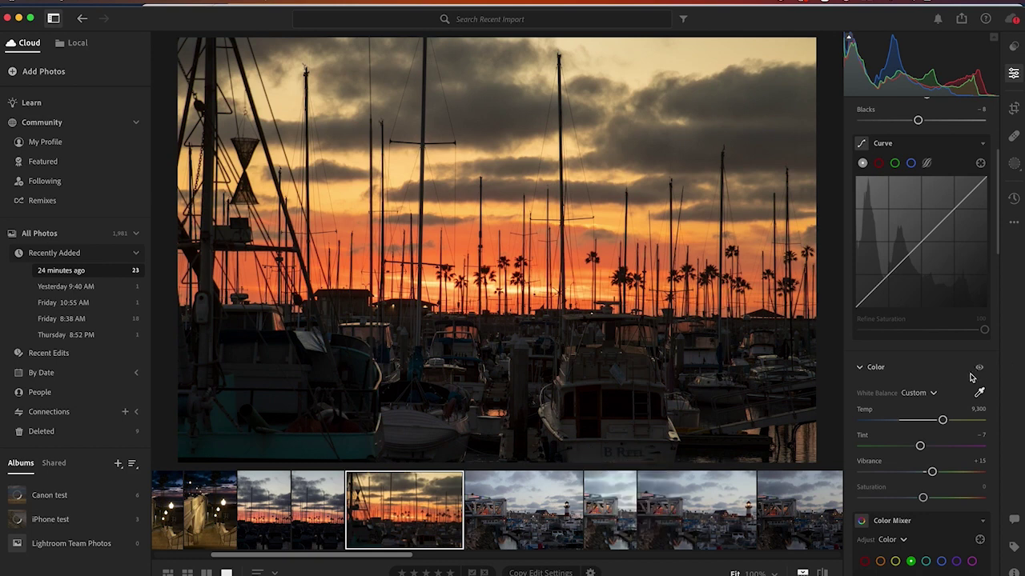
- Browse the portrait sunset frames and open the lamp-lit pier stairs photo (As Shot, Temp 3,900)
{"action": "left_click", "coordinate": [317, 526]}
{"action": "scroll", "coordinate": [304, 522], "scroll_direction": "left", "scroll_amount": 1}
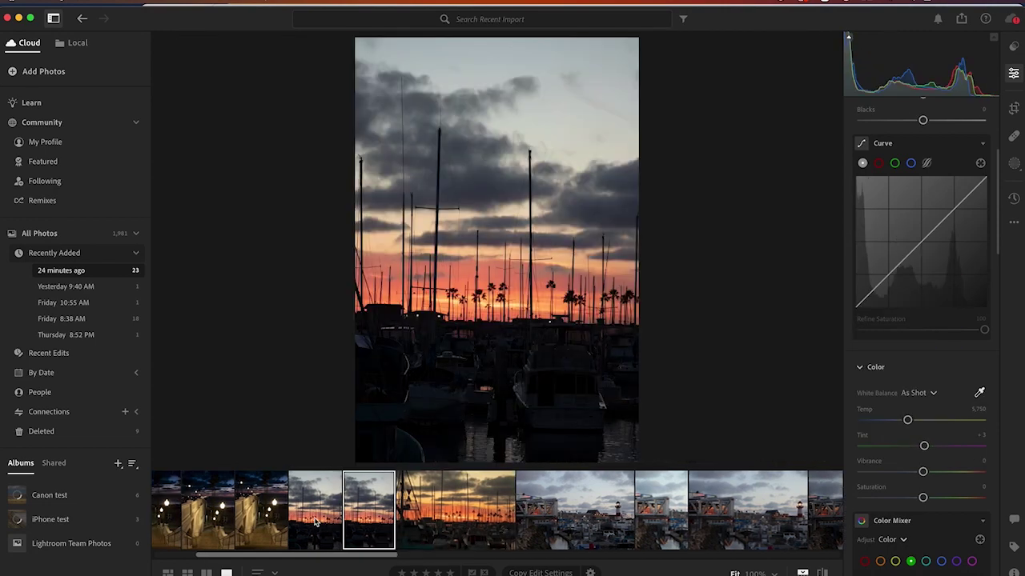
{"action": "left_click", "coordinate": [317, 522]}
{"action": "scroll", "coordinate": [317, 522], "scroll_direction": "left", "scroll_amount": 5}
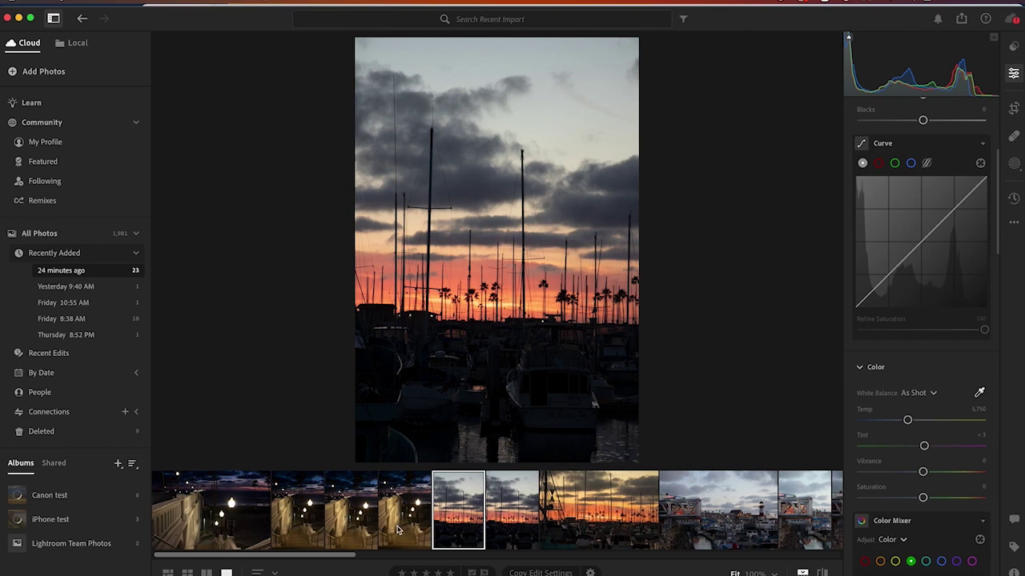
{"action": "left_click", "coordinate": [398, 530]}
{"action": "key", "text": "w"}
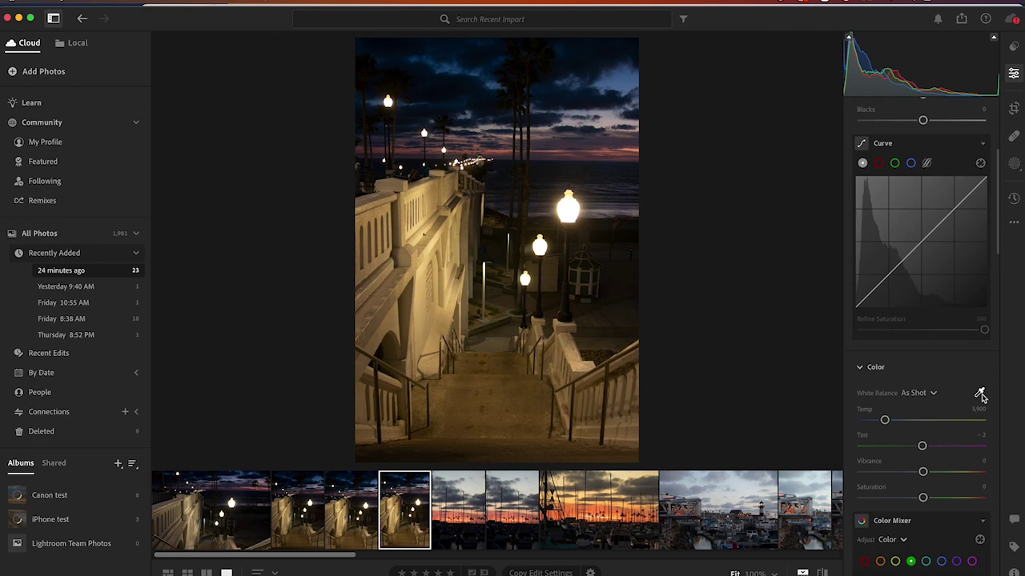
- Sample the stair wall for white balance, then raise Temp to 3,264 (Tint +16)
{"action": "left_click", "coordinate": [981, 395]}
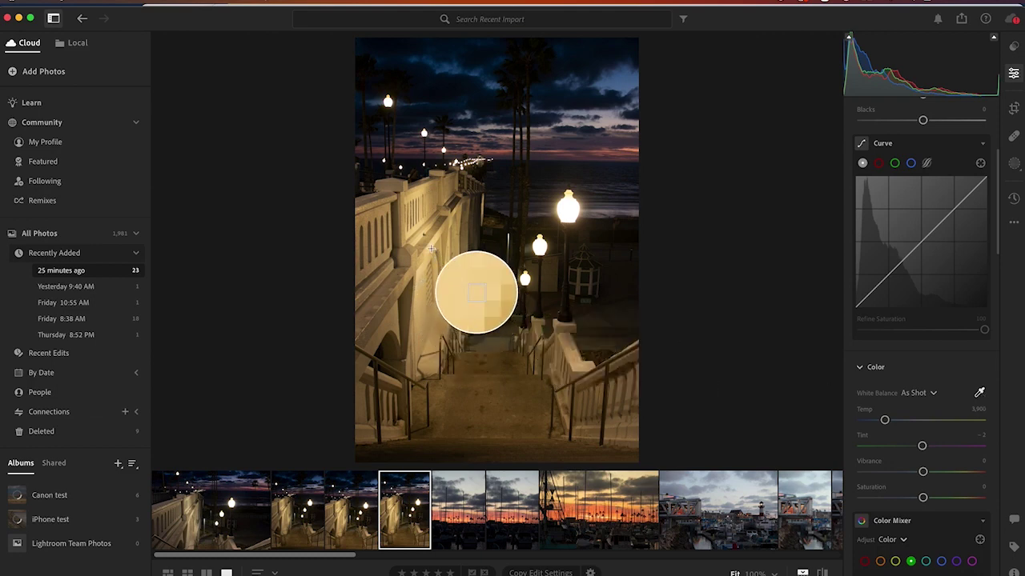
{"action": "left_click", "coordinate": [431, 249]}
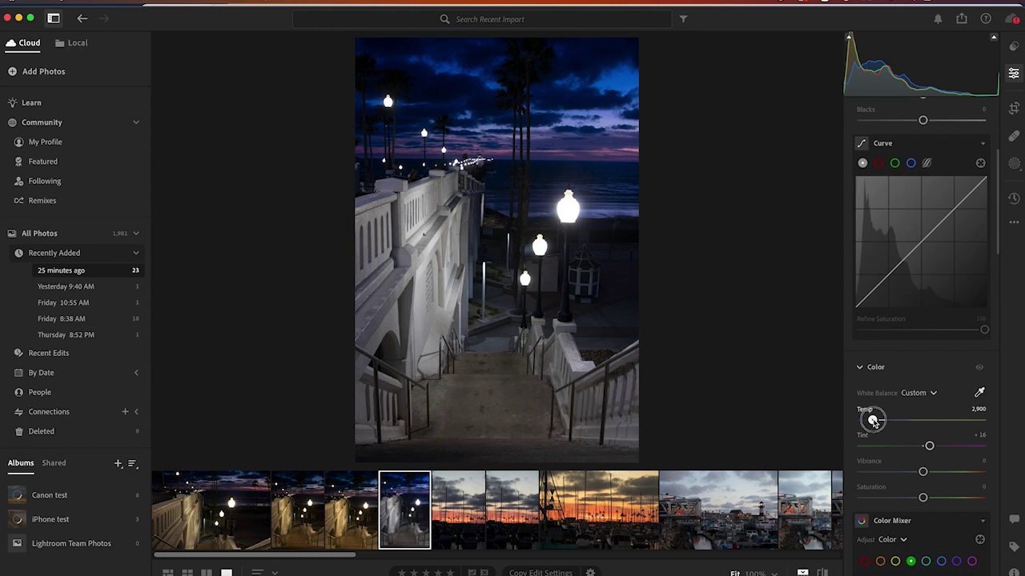
{"action": "left_click_drag", "start_coordinate": [872, 421], "coordinate": [878, 425]}
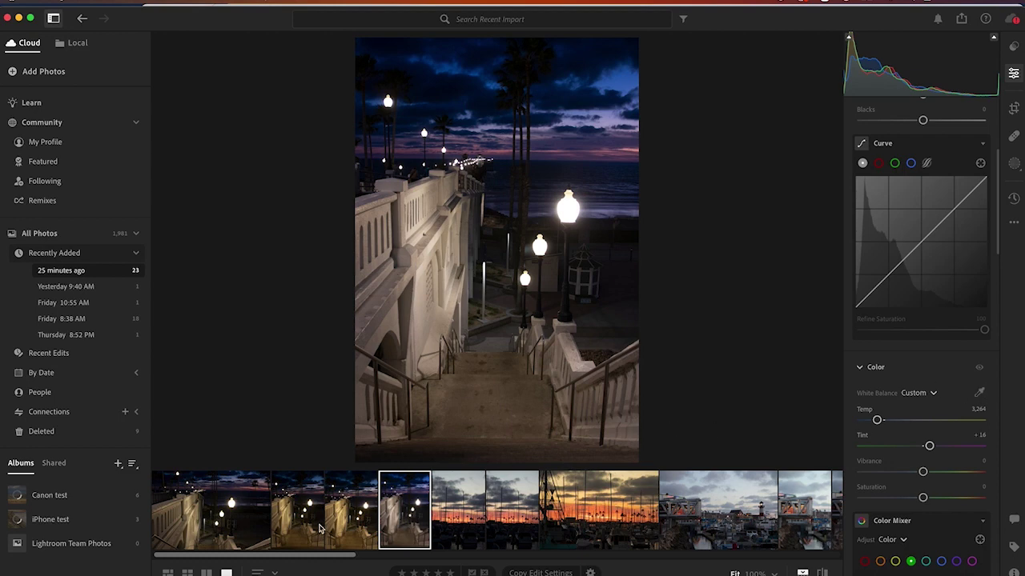
- Return to the first, wide stairs photo and apply Auto tone
{"action": "left_click", "coordinate": [339, 533]}
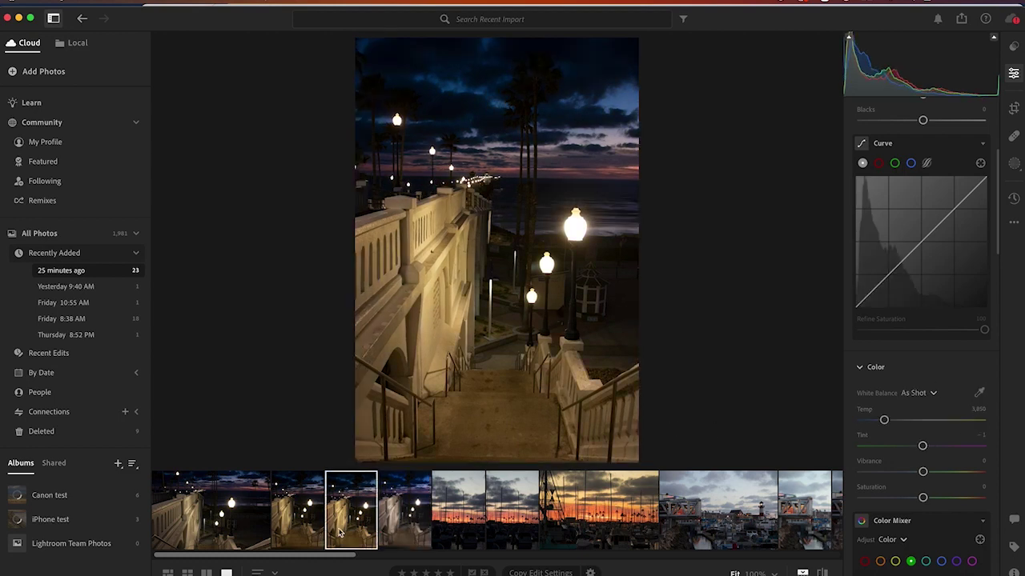
{"action": "key", "text": "Left"}
{"action": "key", "text": "Left"}
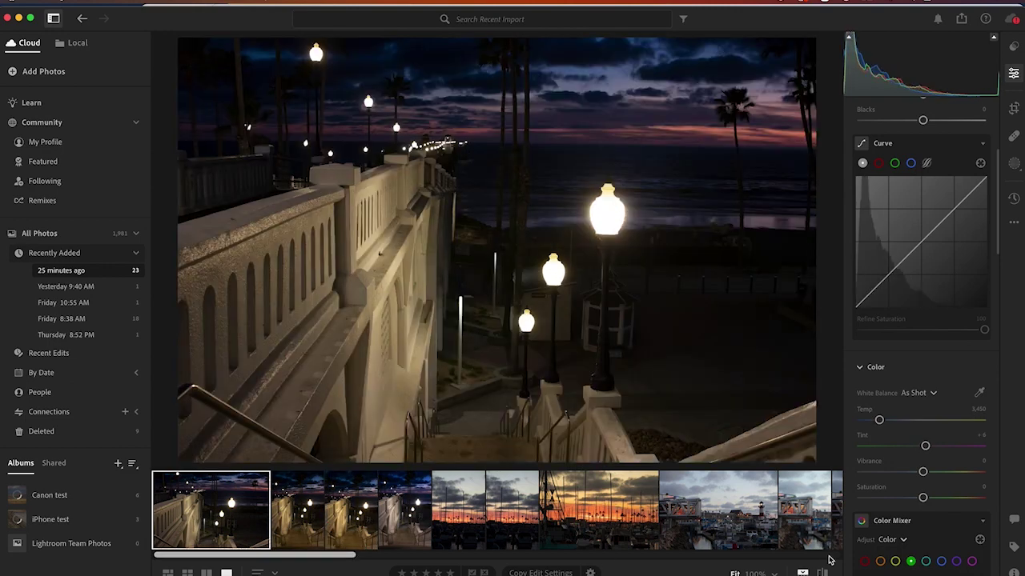
{"action": "scroll", "coordinate": [899, 192], "scroll_direction": "up", "scroll_amount": 5}
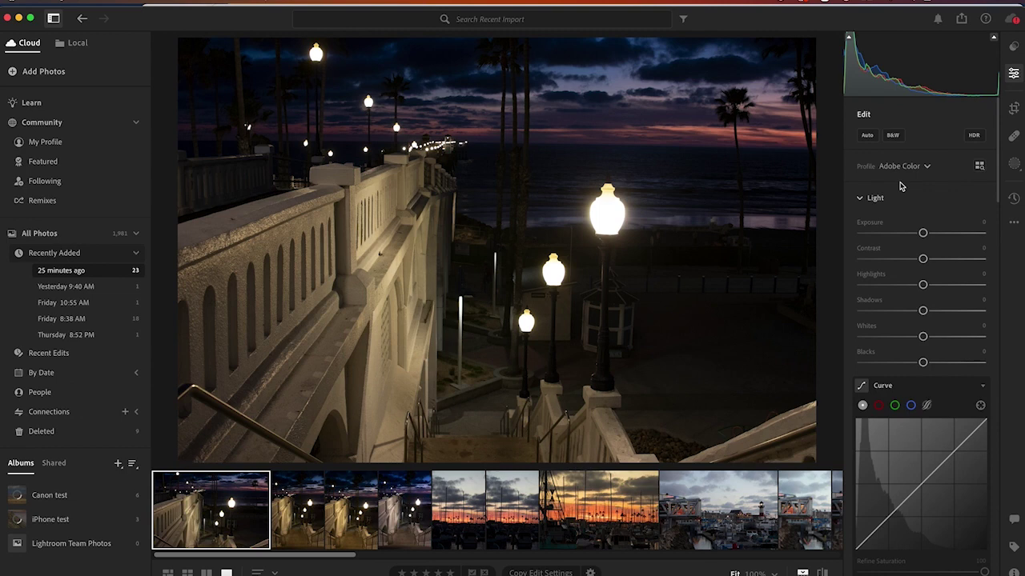
{"action": "left_click", "coordinate": [867, 134]}
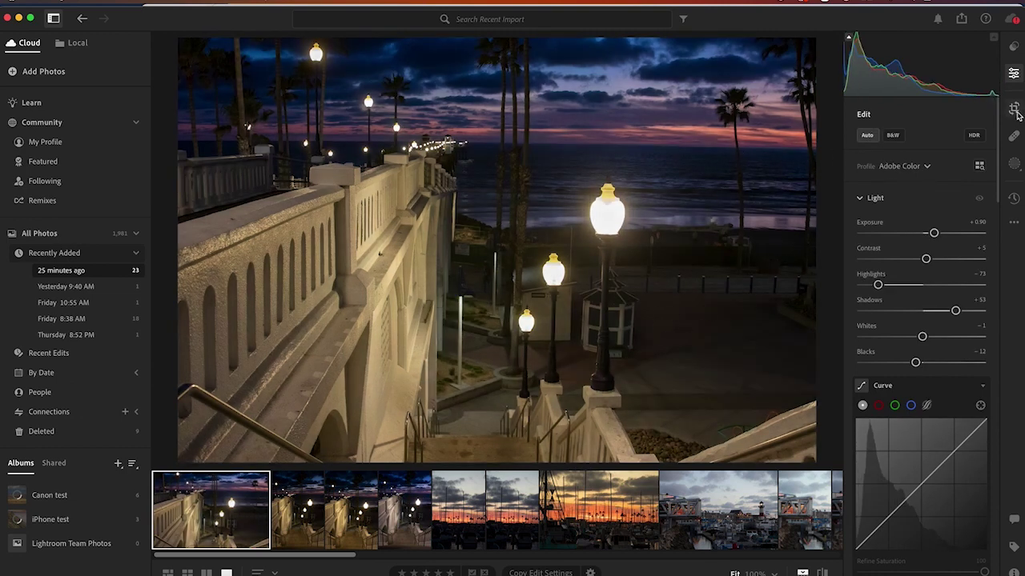
- Crop the stairs photo narrower from the right, nudging the left edge out slightly
{"action": "left_click", "coordinate": [1013, 108]}
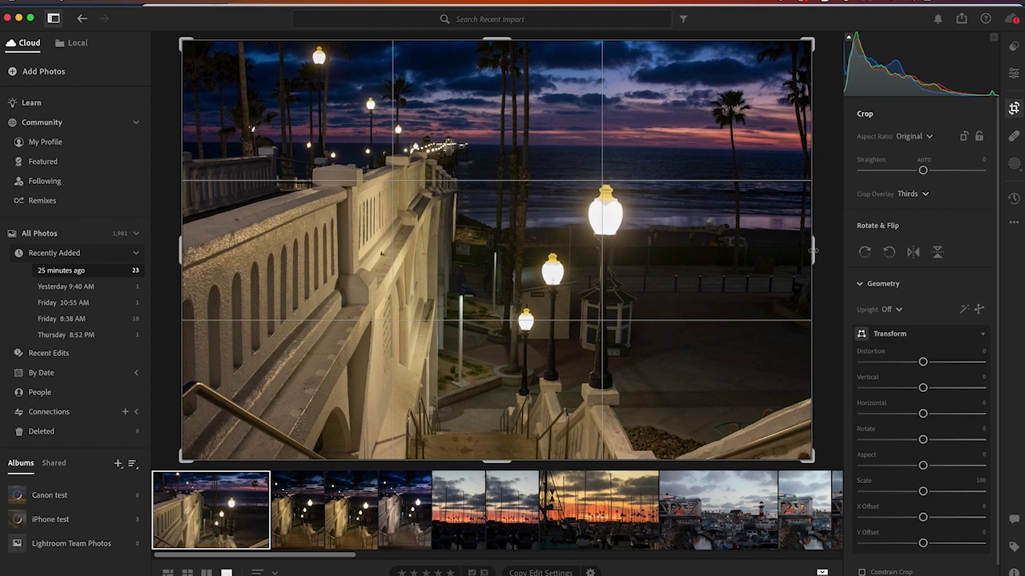
{"action": "left_click_drag", "start_coordinate": [812, 251], "coordinate": [689, 249]}
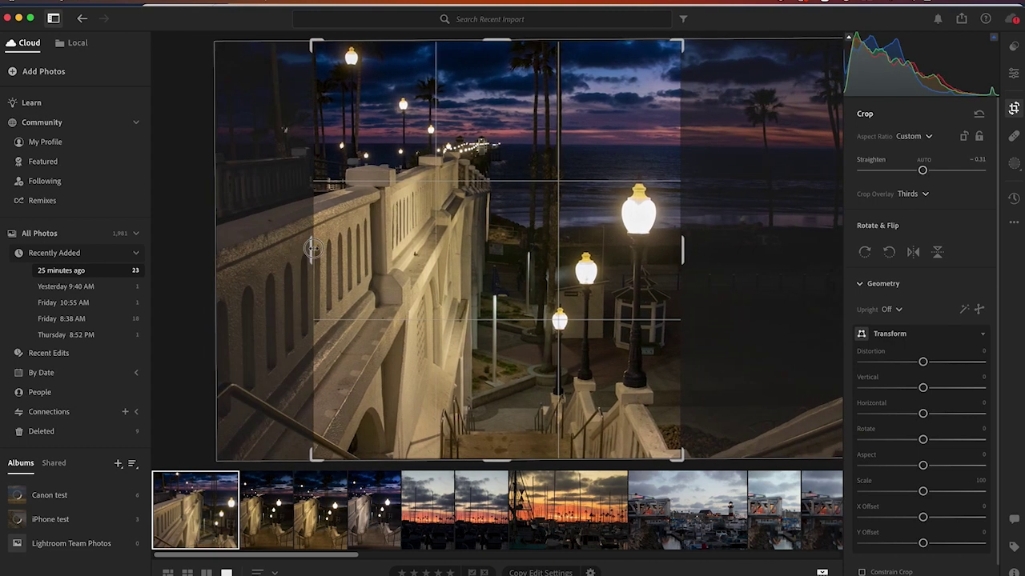
{"action": "left_click_drag", "start_coordinate": [312, 249], "coordinate": [304, 250]}
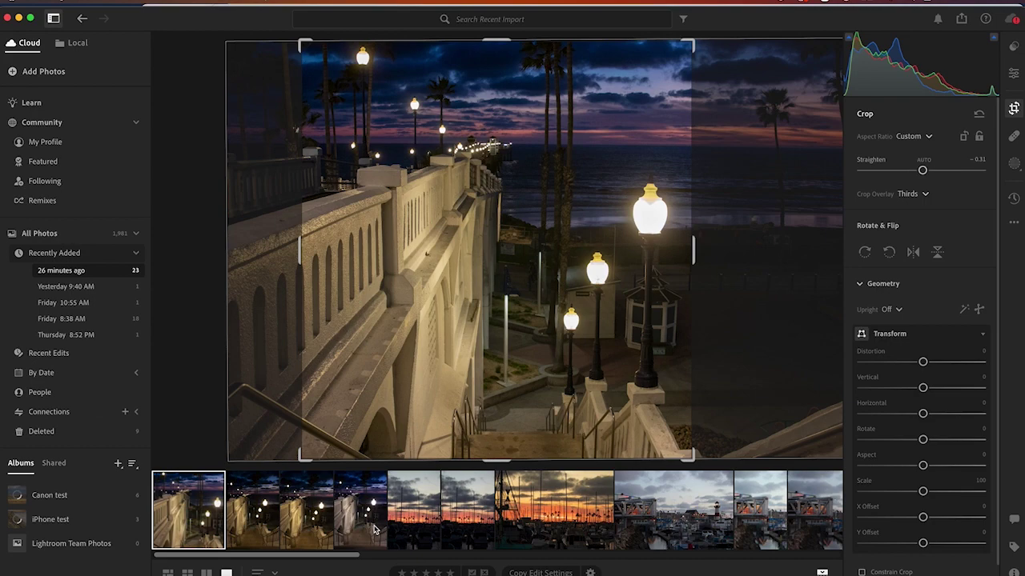
- Apply the tall vertical crop and bring up the cool-toned portrait stairs photo in the filmstrip
{"action": "left_click", "coordinate": [373, 529]}
{"action": "scroll", "coordinate": [561, 530], "scroll_direction": "right", "scroll_amount": 10}
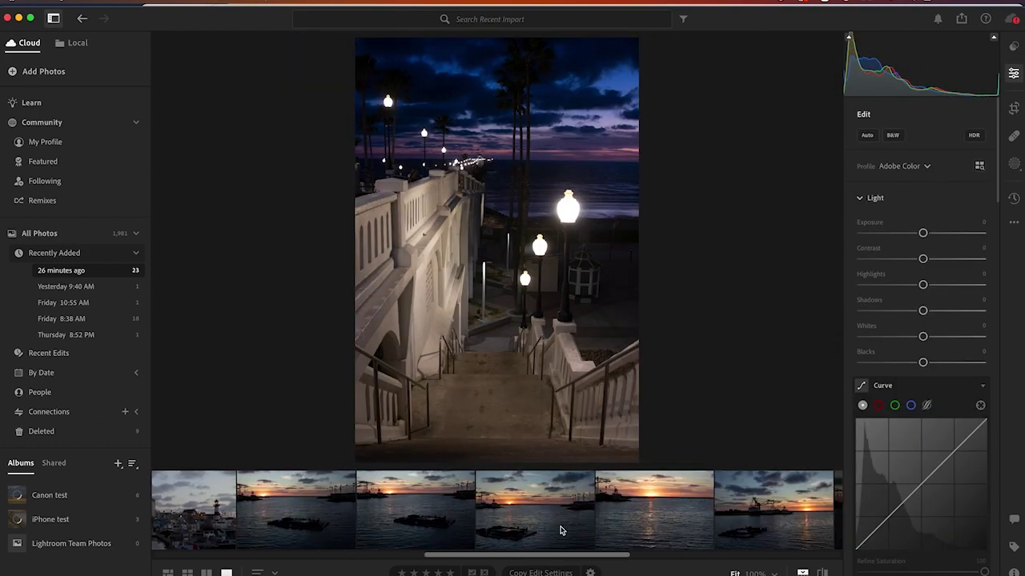
{"action": "scroll", "coordinate": [561, 530], "scroll_direction": "left", "scroll_amount": 10}
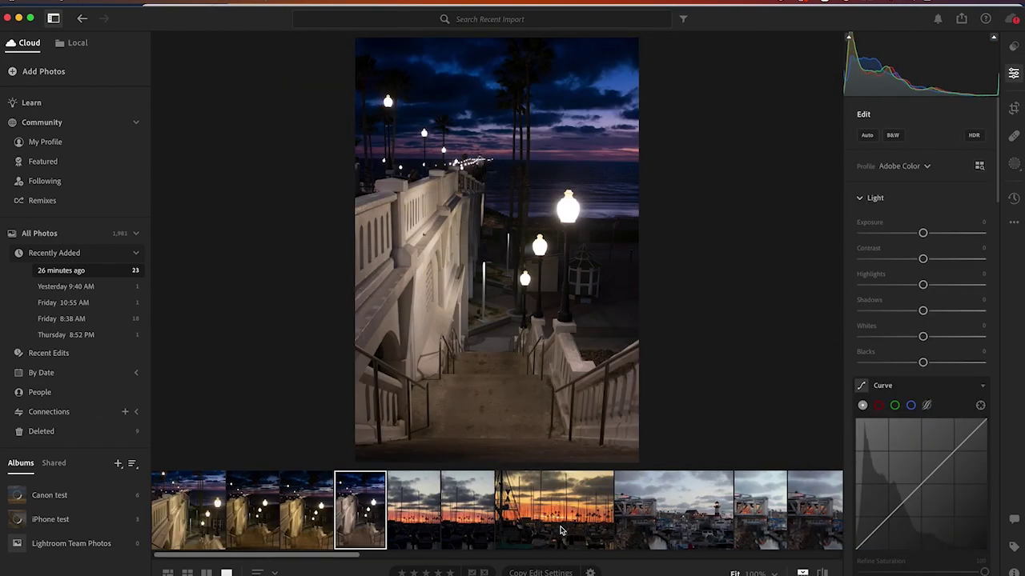